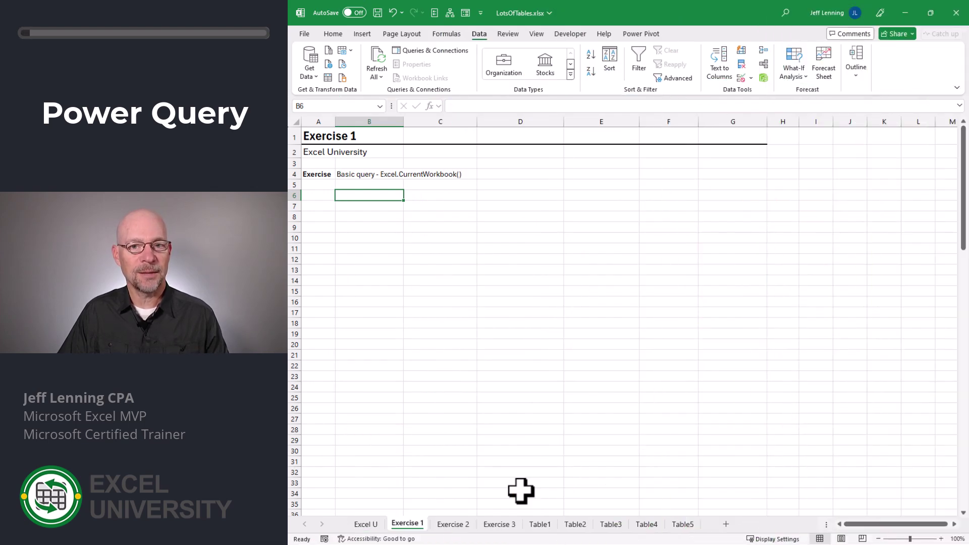
# Review the data on the Table1 through Table4 sheets.
pyautogui.click(539, 524)
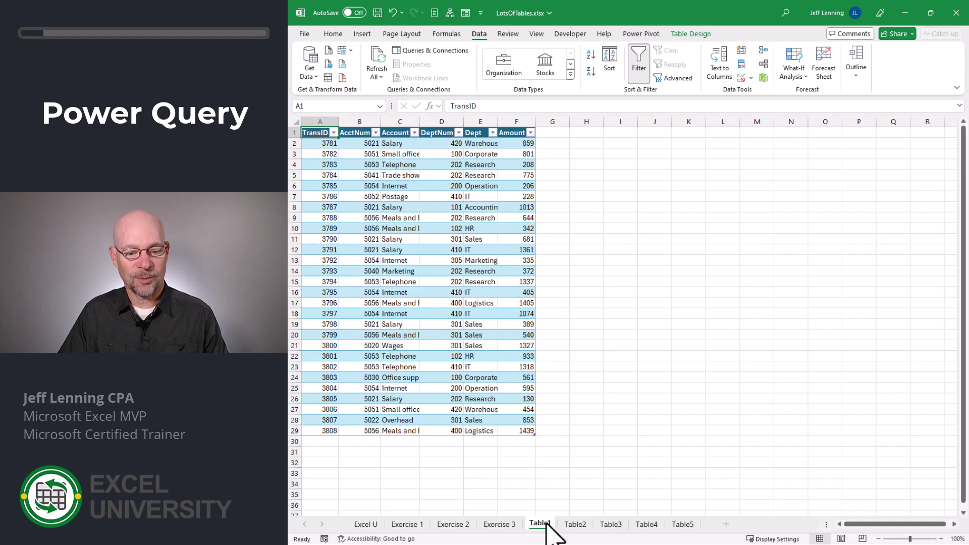
pyautogui.click(578, 524)
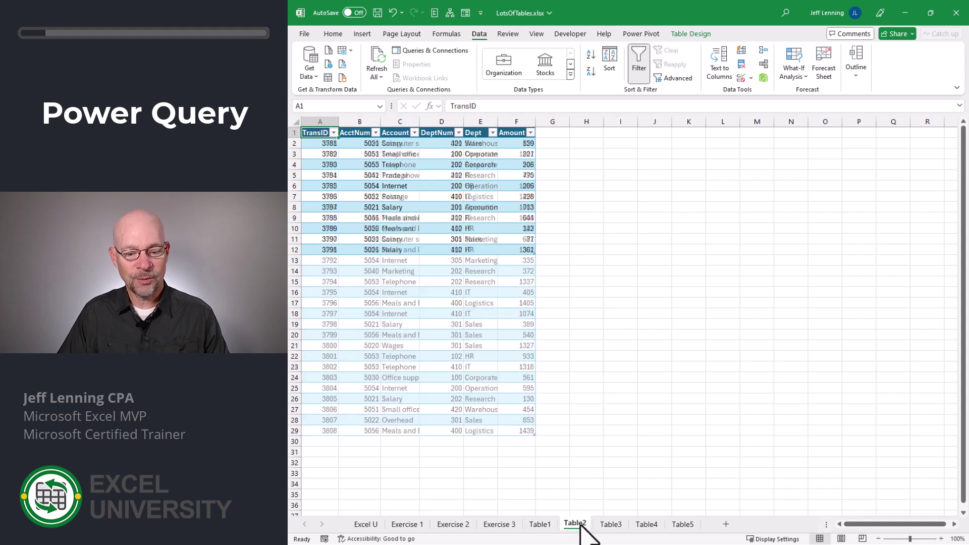
pyautogui.click(611, 525)
pyautogui.click(646, 525)
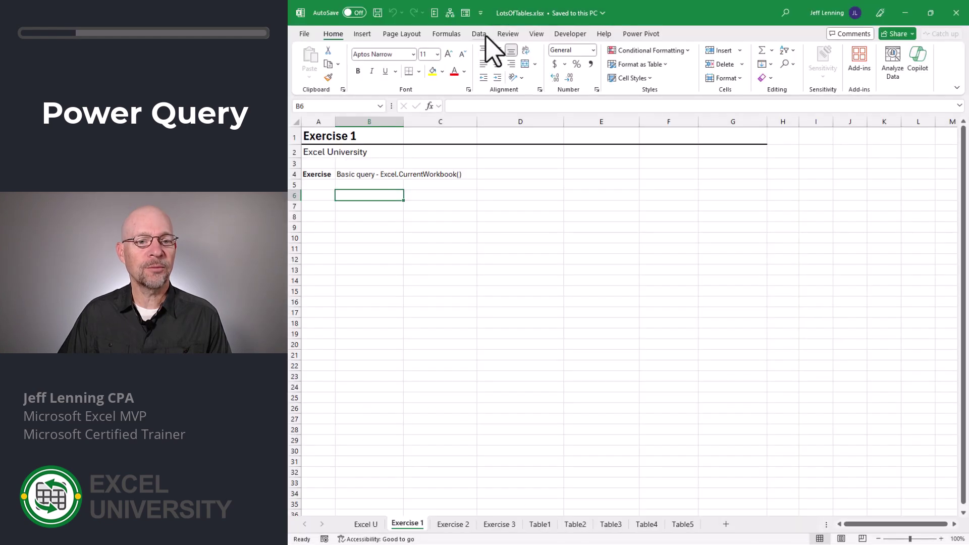
# Start a new blank query from Data > Get Data > From Other Sources.
pyautogui.click(479, 34)
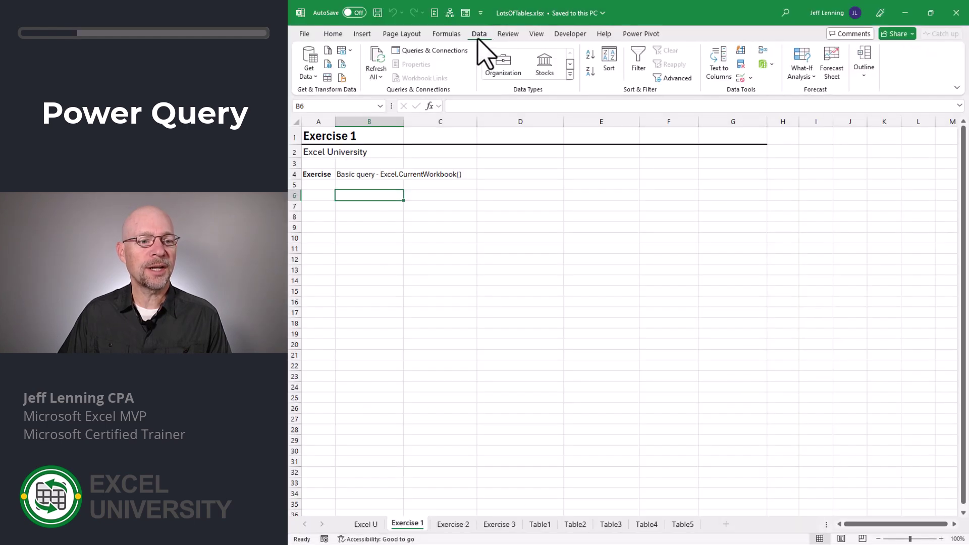
pyautogui.click(310, 70)
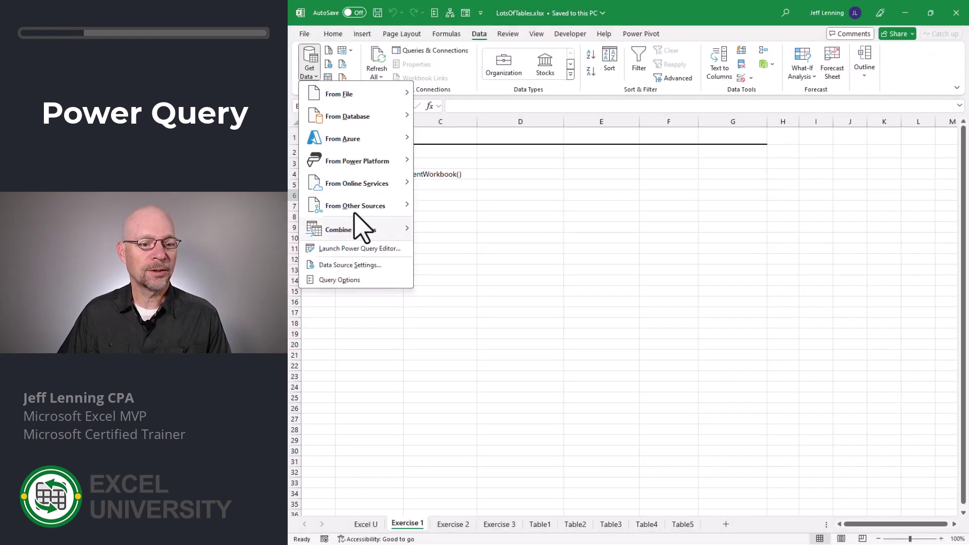
pyautogui.moveTo(356, 211)
pyautogui.click(500, 429)
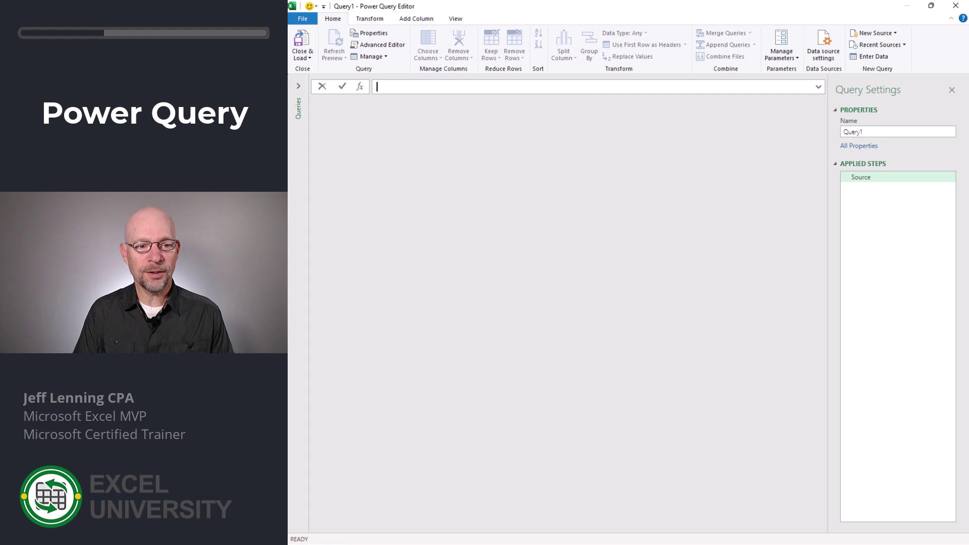
# Set Query1's Source formula to =Excel.CurrentWorkbook() so it lists the workbook's tables.
pyautogui.write('=Excel')
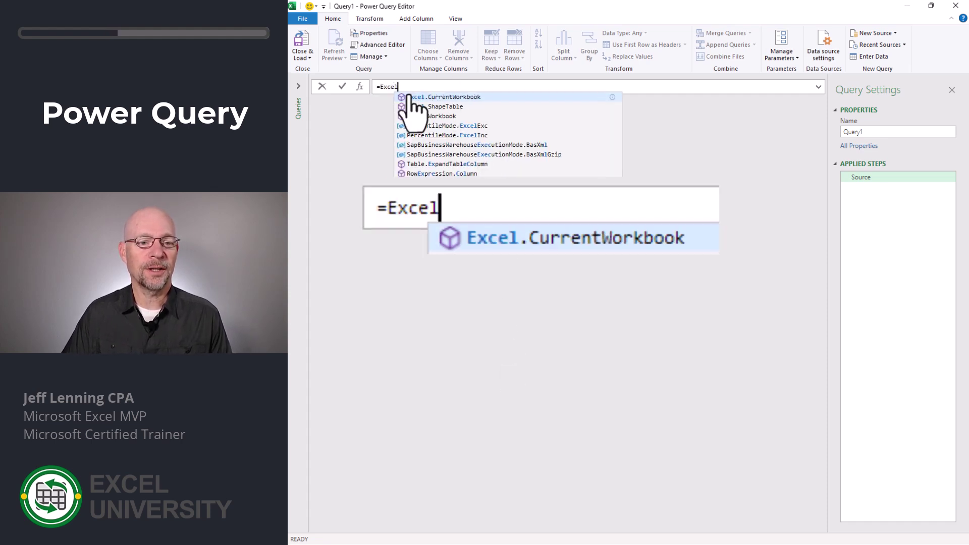
pyautogui.click(488, 98)
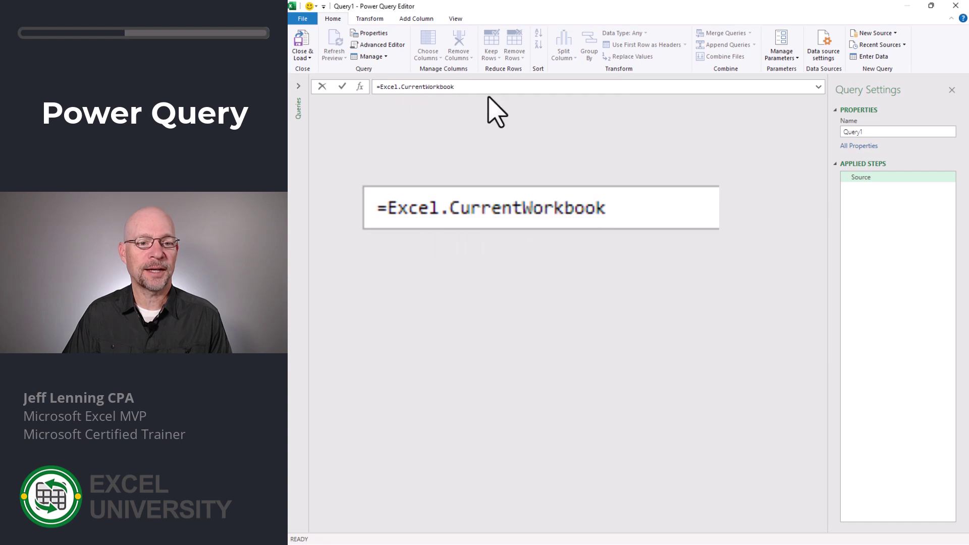
pyautogui.write('()')
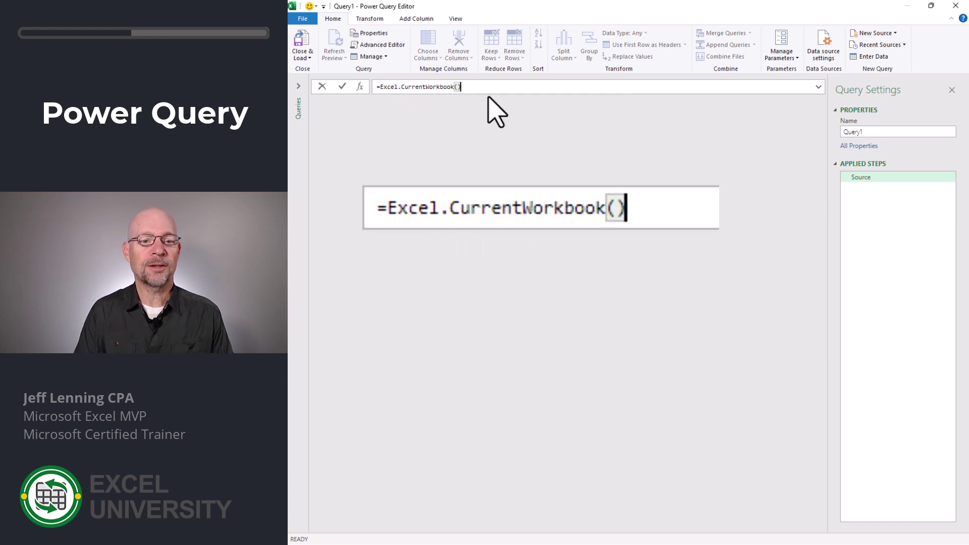
pyautogui.press('Return')
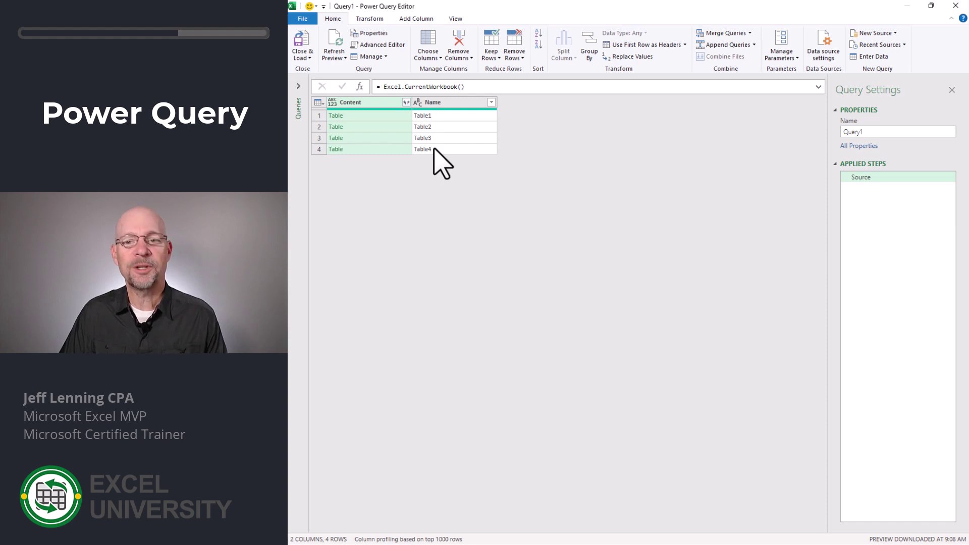
# Expand the Content column with all its columns, then choose Close & Load To.
pyautogui.click(406, 102)
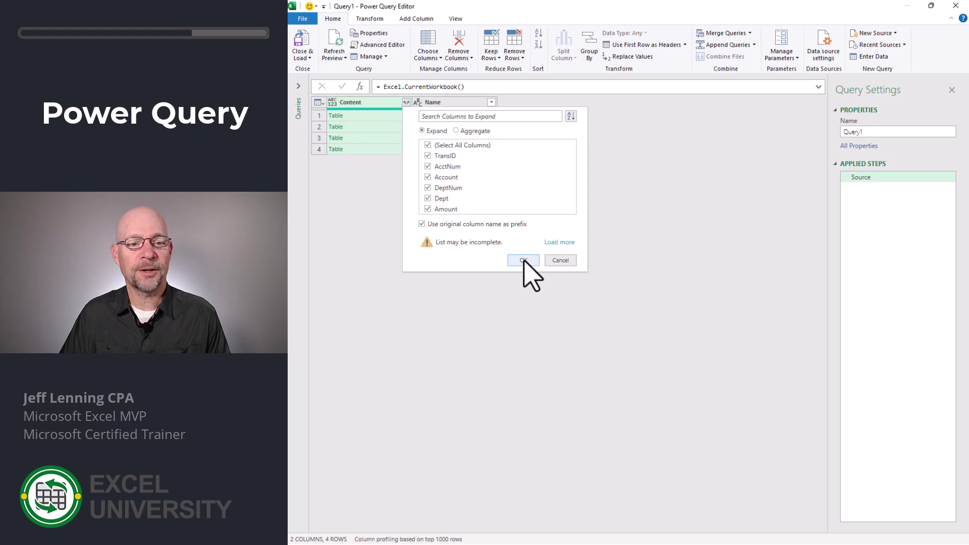
pyautogui.click(523, 261)
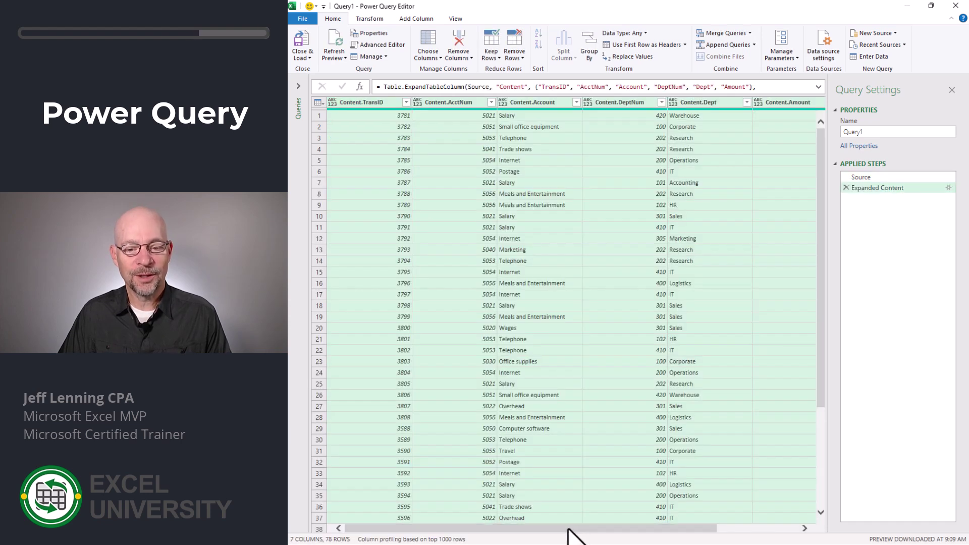
pyautogui.moveTo(569, 533); pyautogui.dragTo(662, 536)
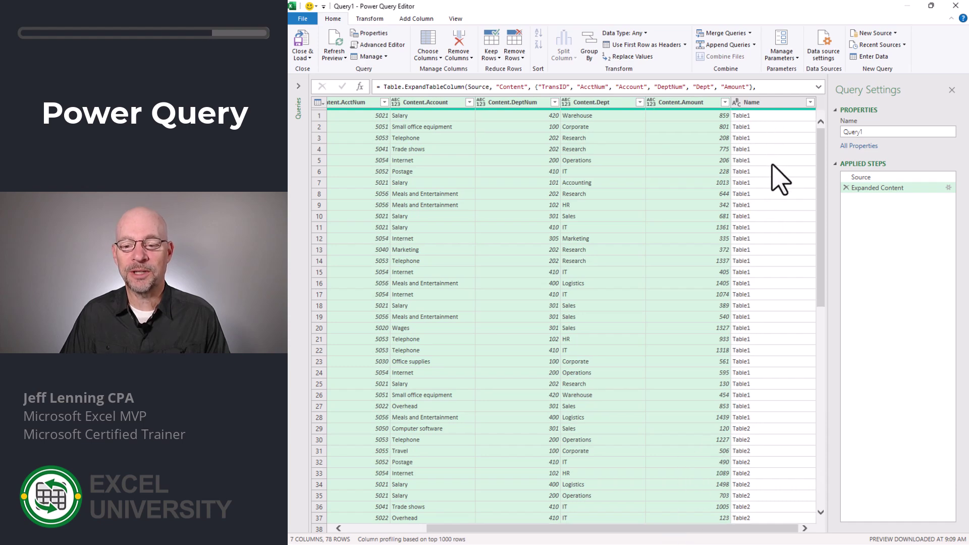
pyautogui.scroll(-10, 780, 179)
pyautogui.scroll(10, 780, 179)
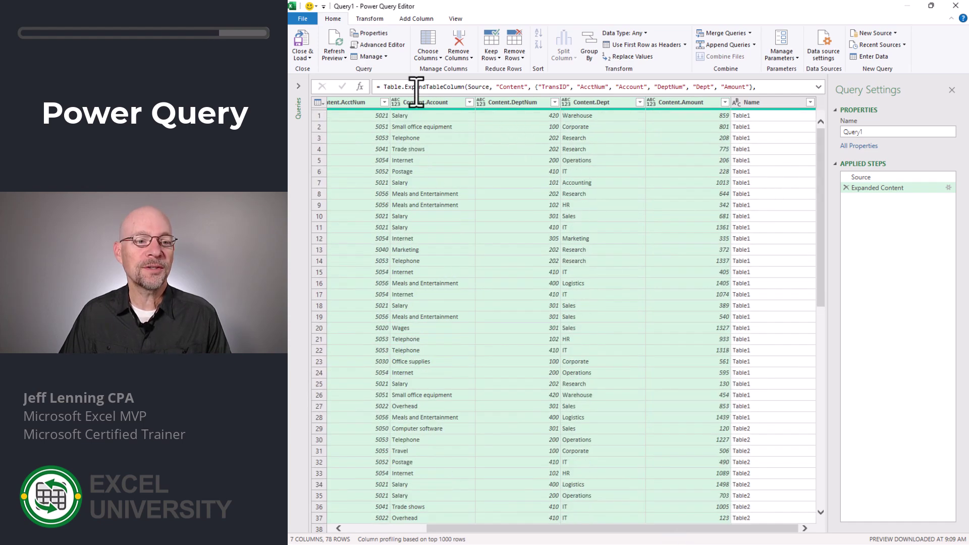
pyautogui.click(302, 58)
pyautogui.click(323, 81)
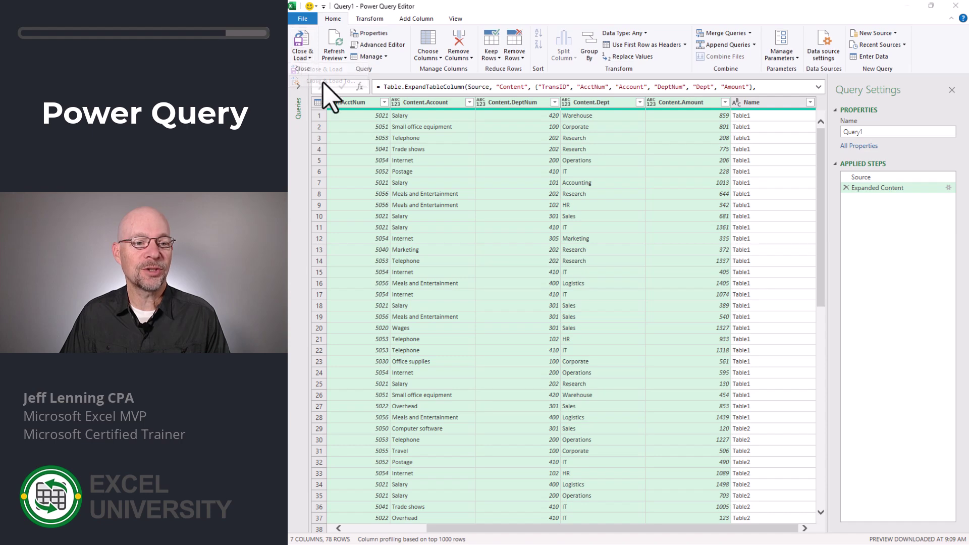
# Load Query1 as a table at $B$6 on the existing worksheet and close Queries & Connections.
pyautogui.click(797, 421)
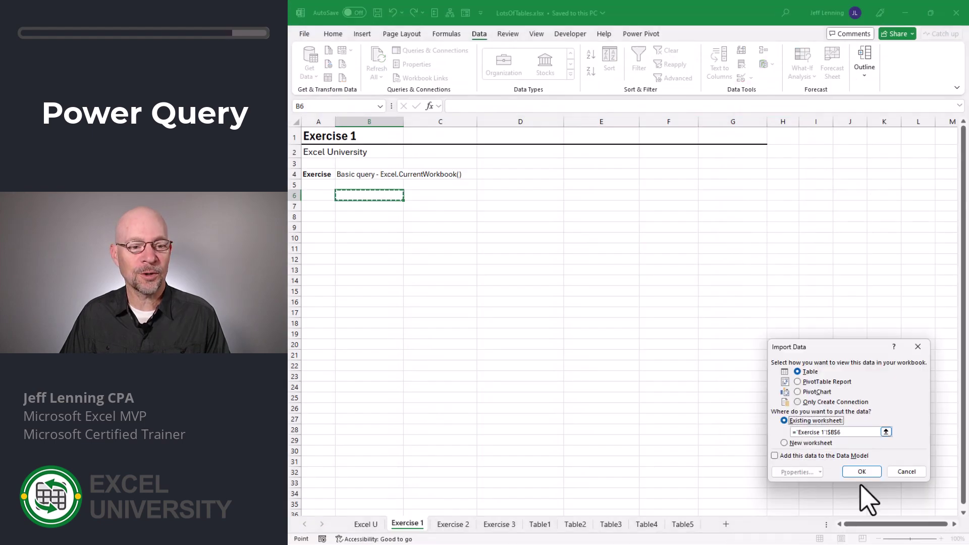
pyautogui.click(862, 473)
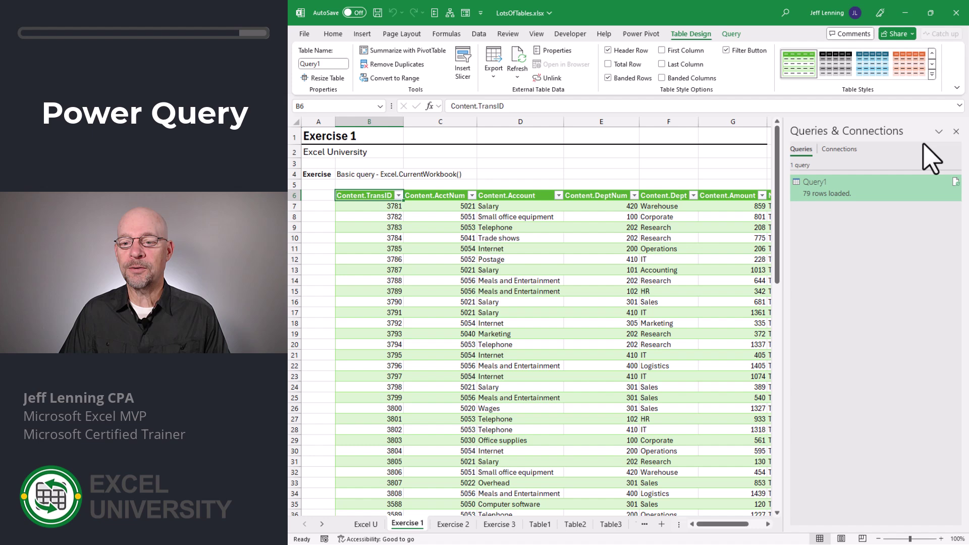
pyautogui.click(956, 131)
pyautogui.click(828, 163)
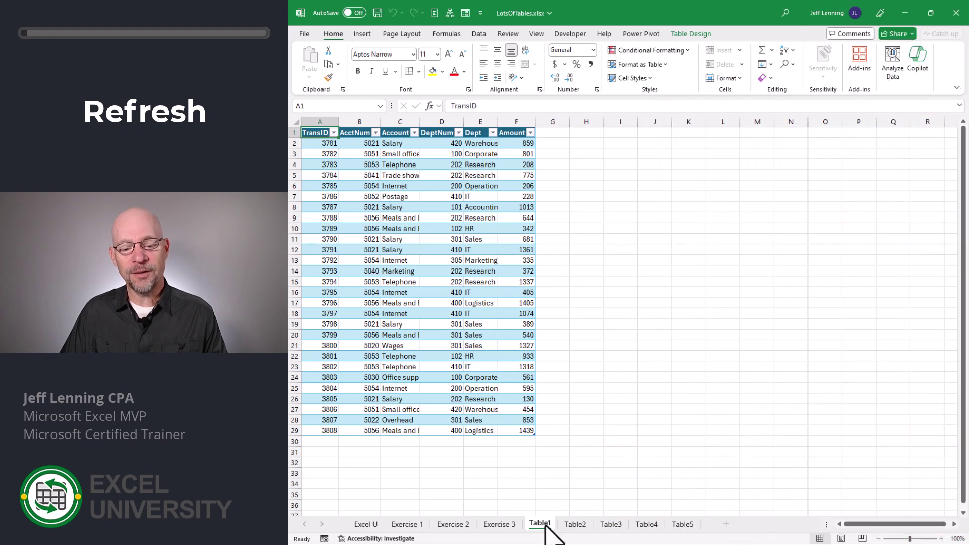
# Move through the Table2–Table4 sheets to the unformatted Table5 sheet.
pyautogui.click(575, 524)
pyautogui.click(610, 524)
pyautogui.click(644, 525)
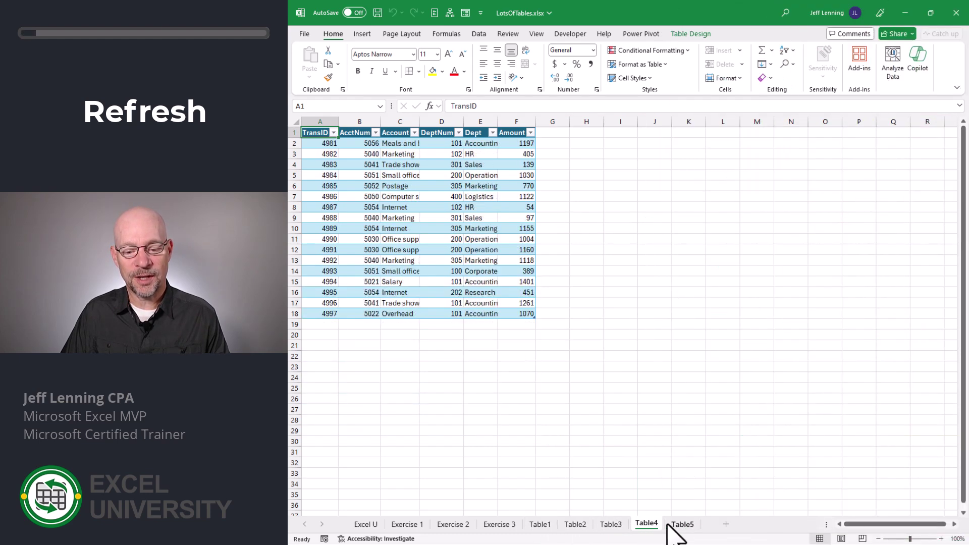
pyautogui.click(684, 525)
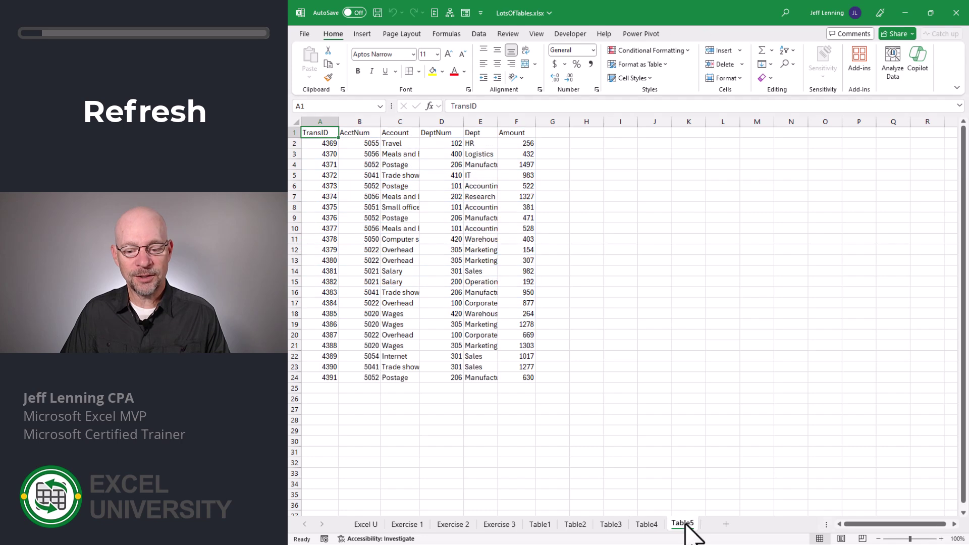
# Convert the Table5 sheet's A1:F24 data into a headed table named Table5.
pyautogui.click(397, 195)
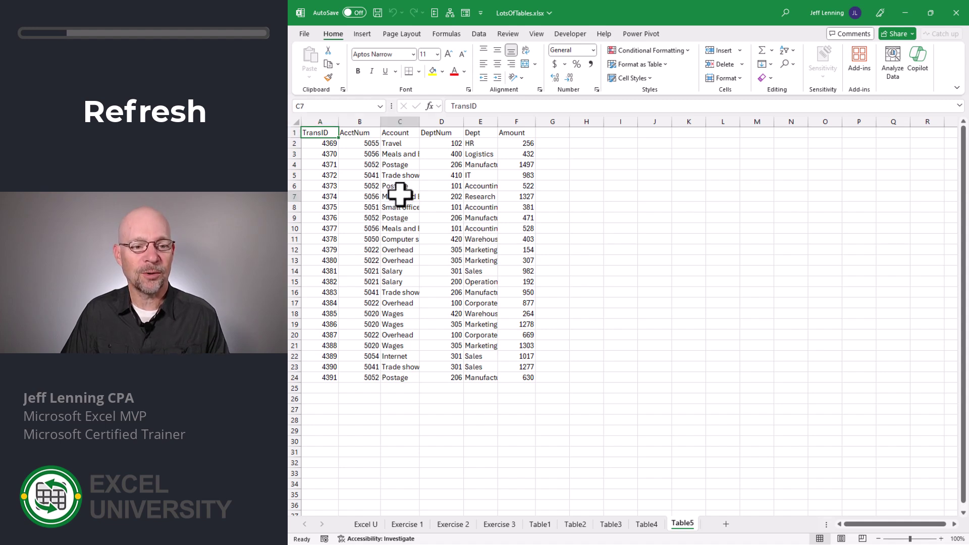
pyautogui.click(363, 34)
pyautogui.click(389, 61)
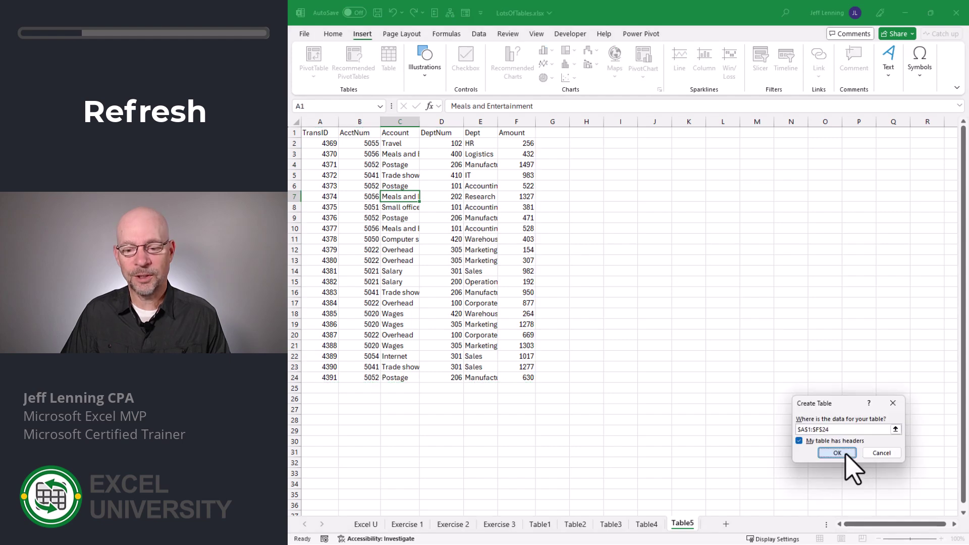
pyautogui.click(846, 454)
pyautogui.click(341, 65)
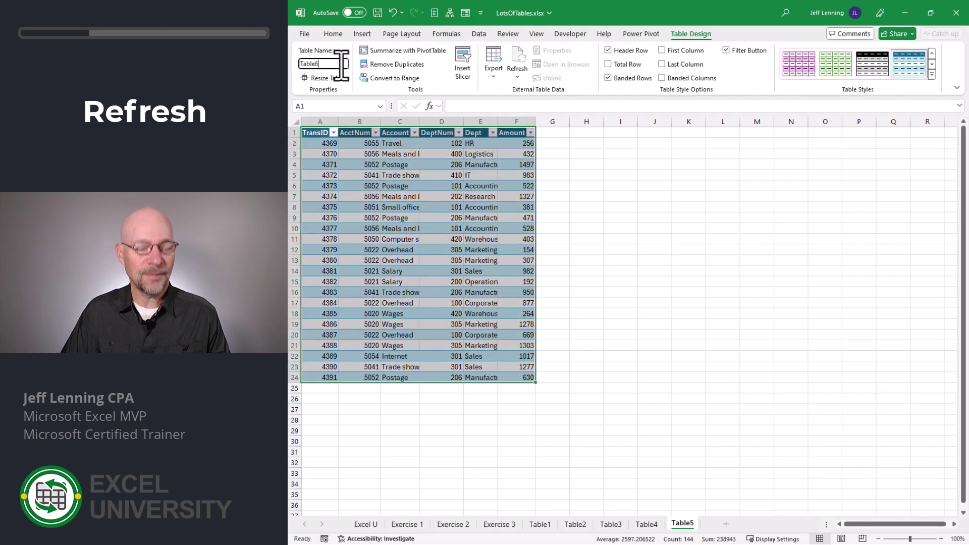
pyautogui.write('5')
pyautogui.press('Return')
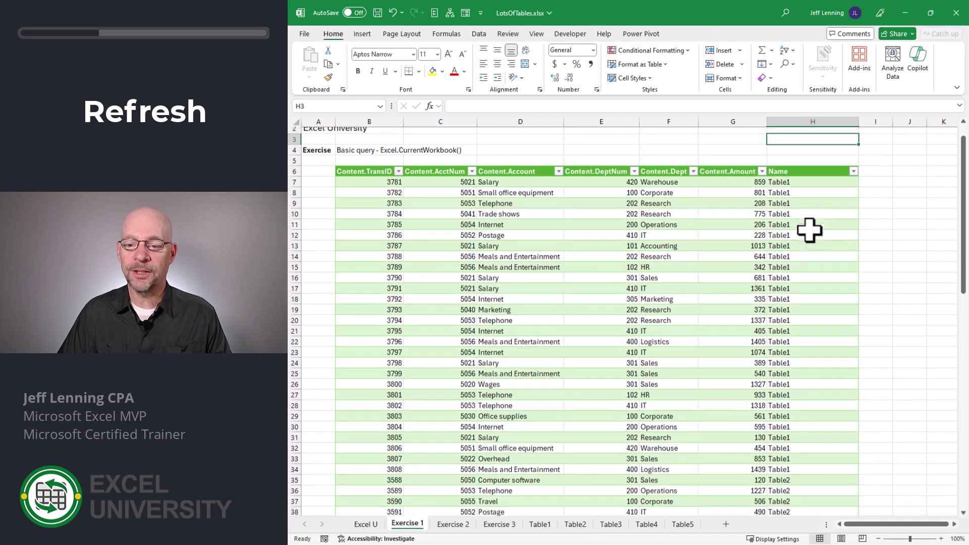
# Refresh the Exercise 1 results table from its right-click menu.
pyautogui.scroll(-3, 807, 230)
pyautogui.scroll(-9, 809, 230)
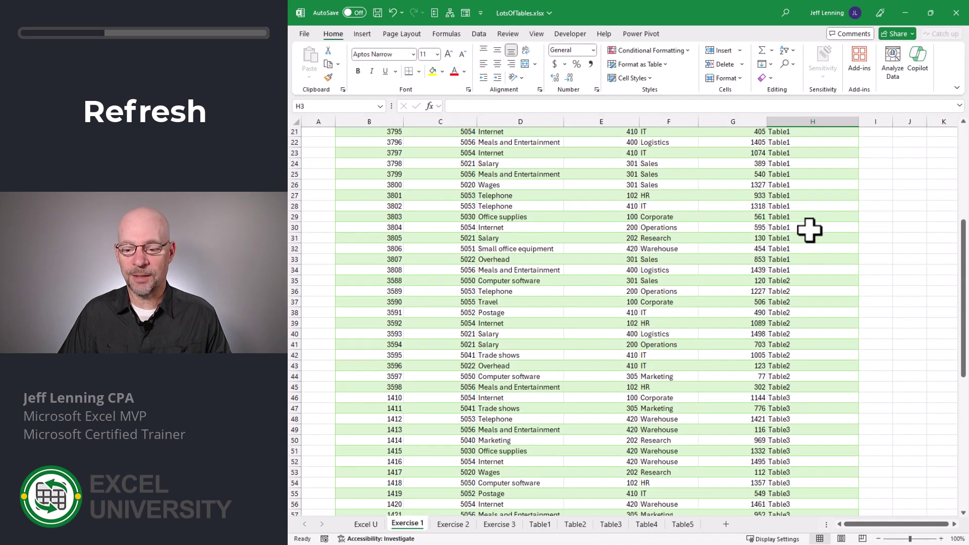
pyautogui.scroll(12, 809, 231)
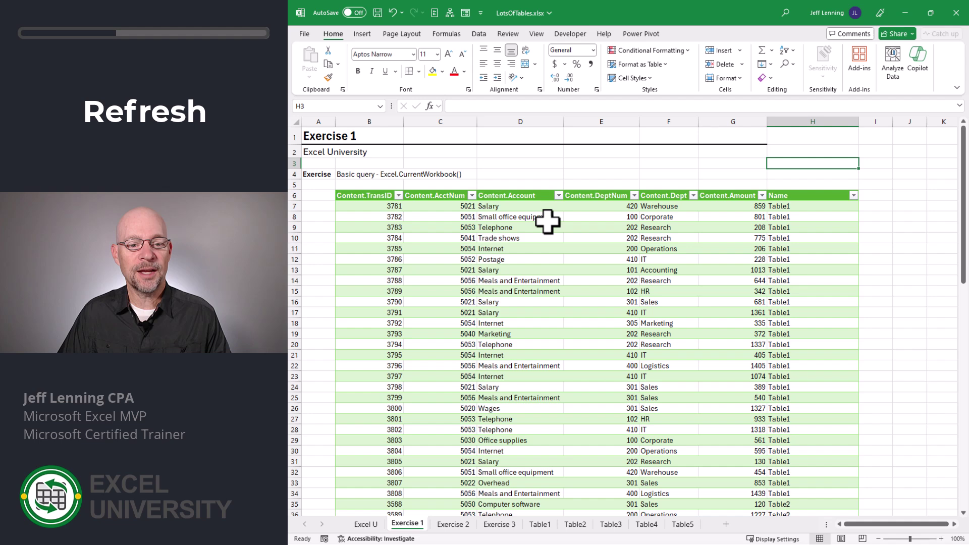
pyautogui.rightClick(523, 206)
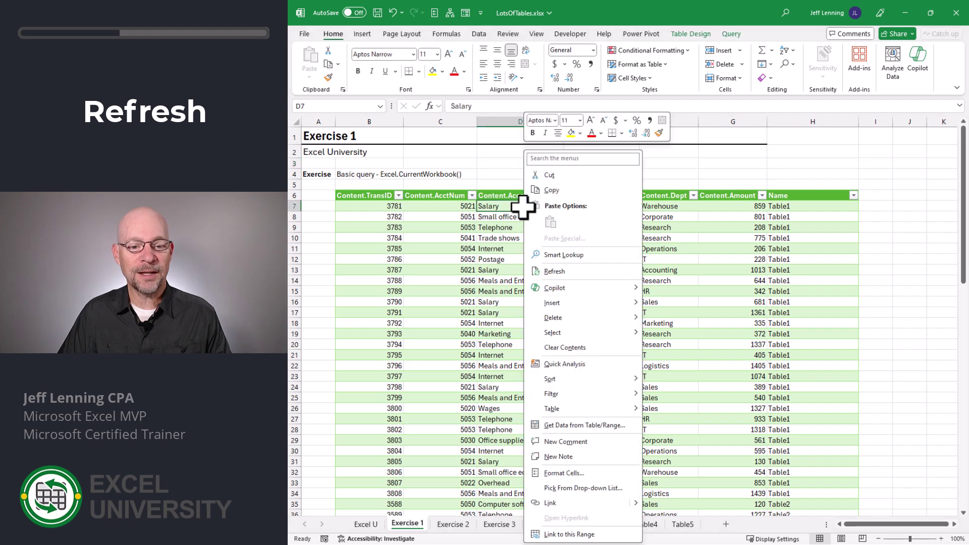
pyautogui.click(571, 271)
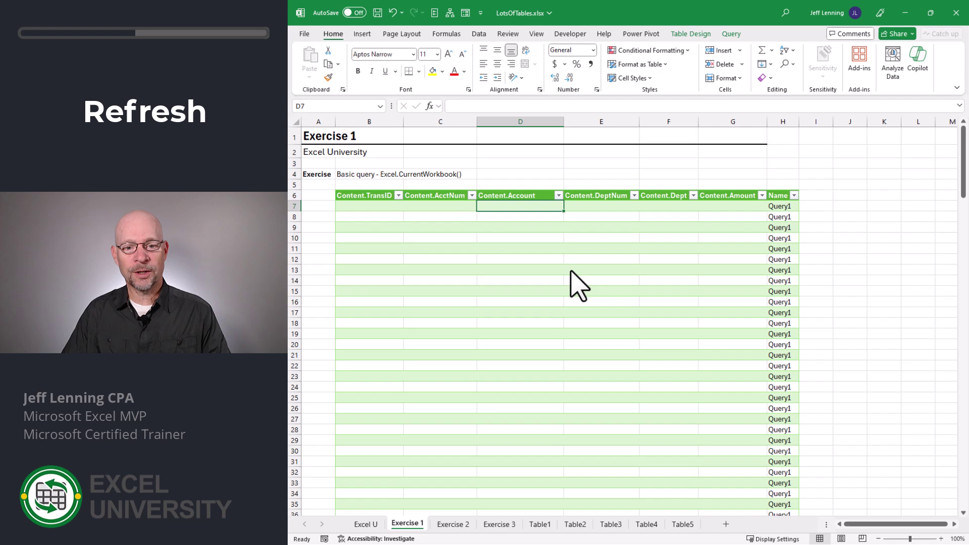
# Refresh All with Ctrl+Alt+F5, growing the table to row 186 with Query1 rows.
pyautogui.scroll(-6, 571, 273)
pyautogui.scroll(-15, 571, 272)
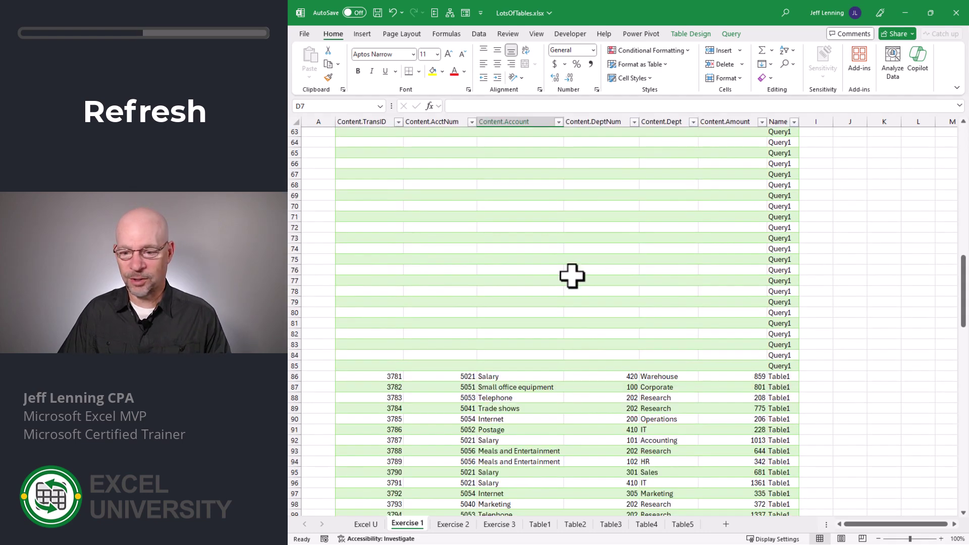
pyautogui.scroll(-5, 831, 260)
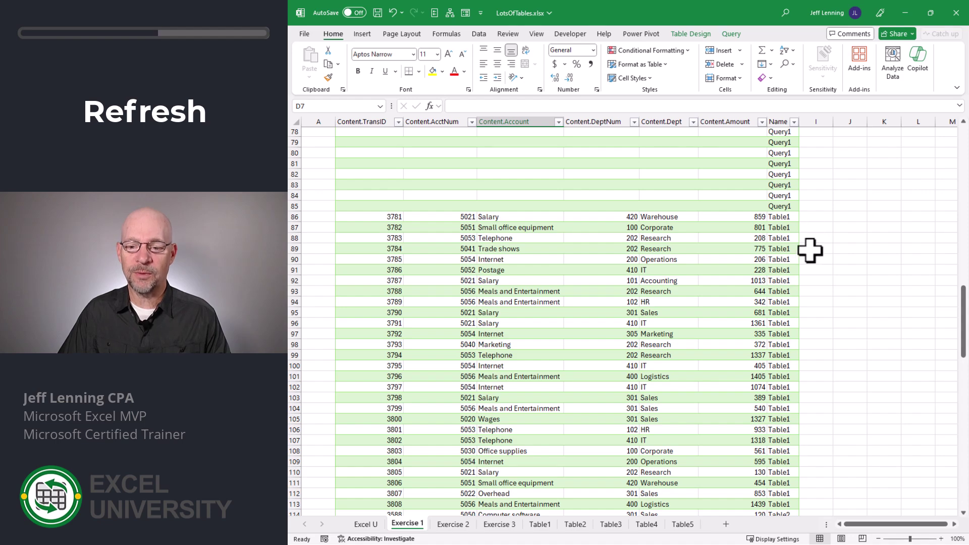
pyautogui.scroll(-12, 812, 240)
pyautogui.scroll(-13, 810, 251)
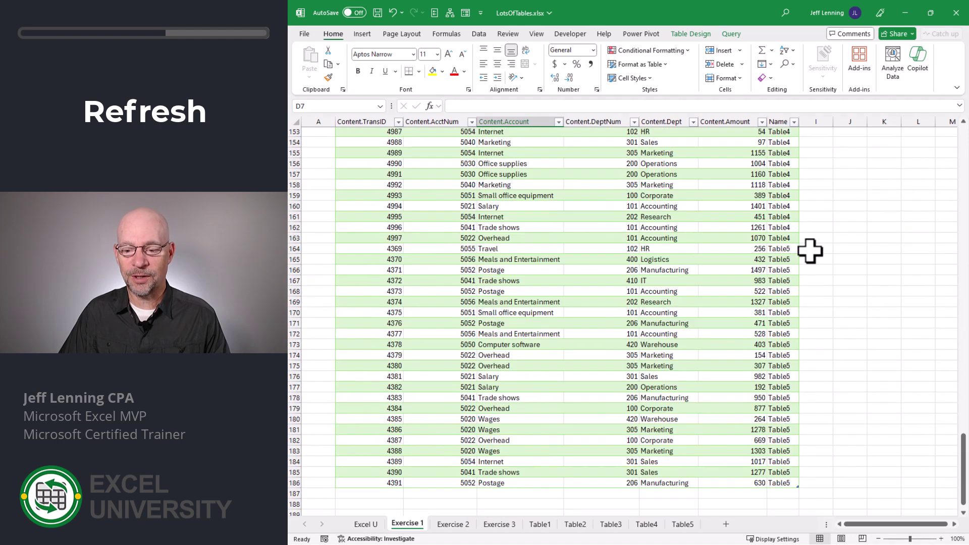
pyautogui.hotkey('ctrl', 'alt', 'F5')
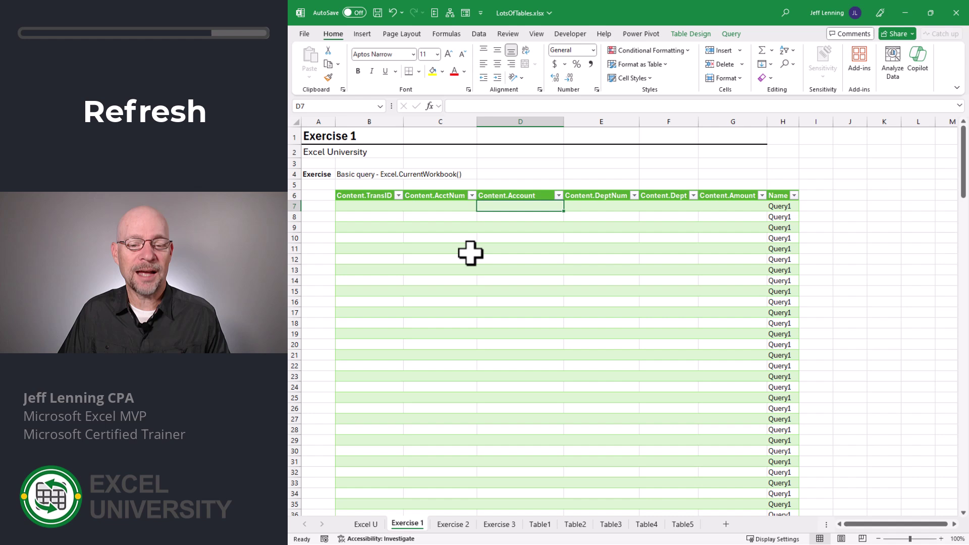
# Select cell B7 in the Exercise 1 results table.
pyautogui.click(387, 207)
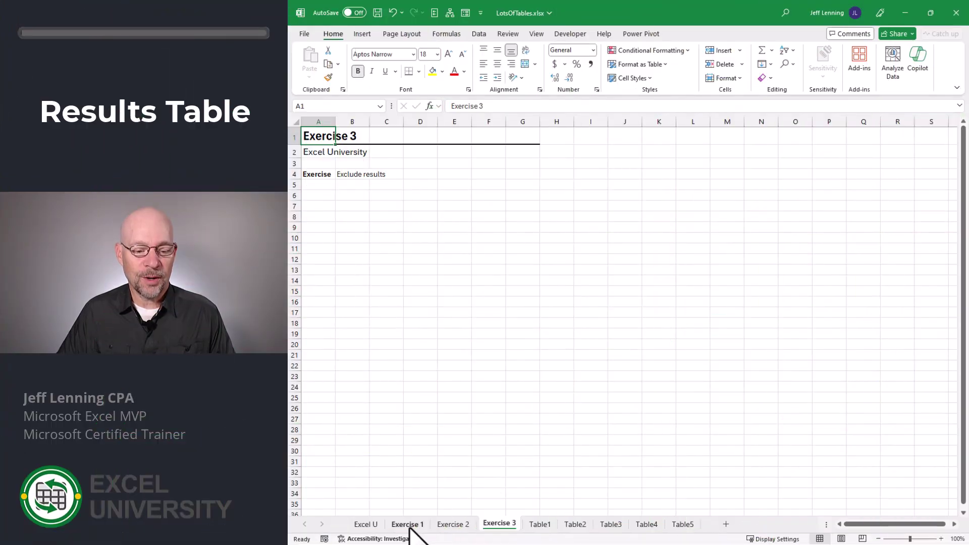
# Open Query1 from Queries & Connections on Exercise 1 and select its Source step.
pyautogui.click(408, 525)
pyautogui.click(478, 34)
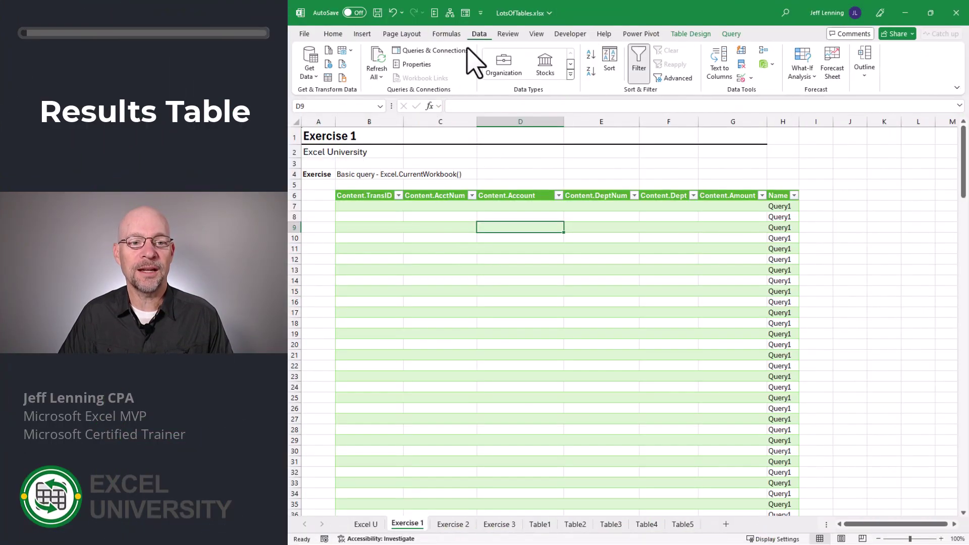
pyautogui.click(462, 66)
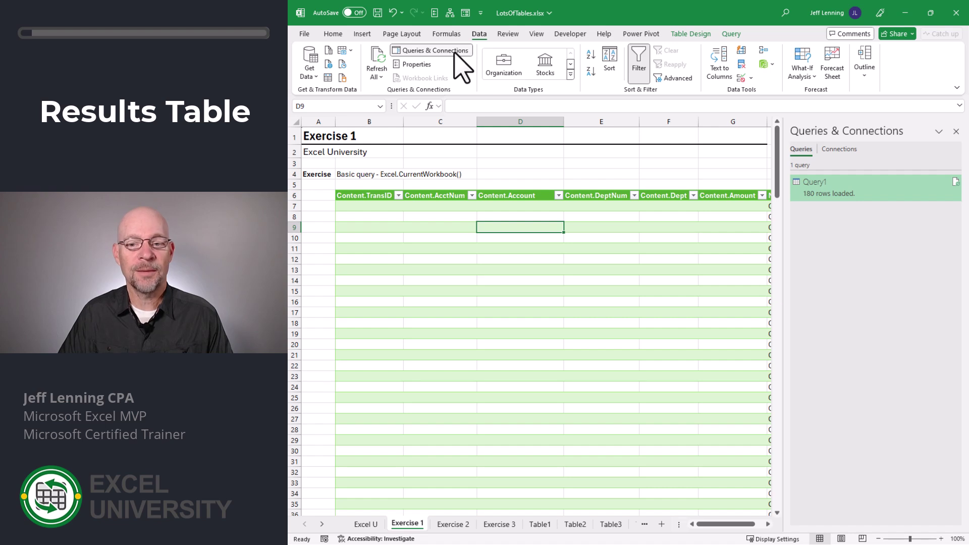
pyautogui.click(456, 53)
pyautogui.click(455, 53)
pyautogui.click(455, 52)
pyautogui.click(456, 53)
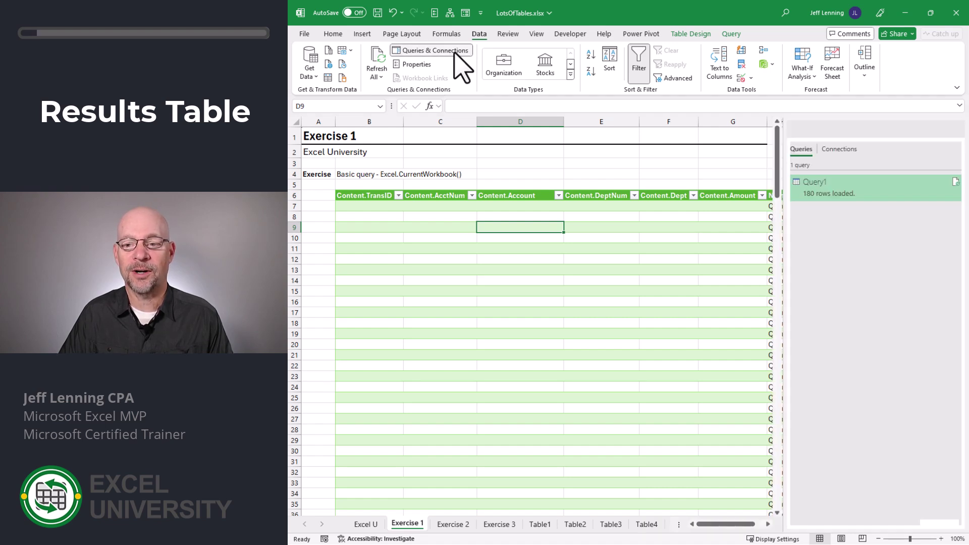
pyautogui.doubleClick(829, 190)
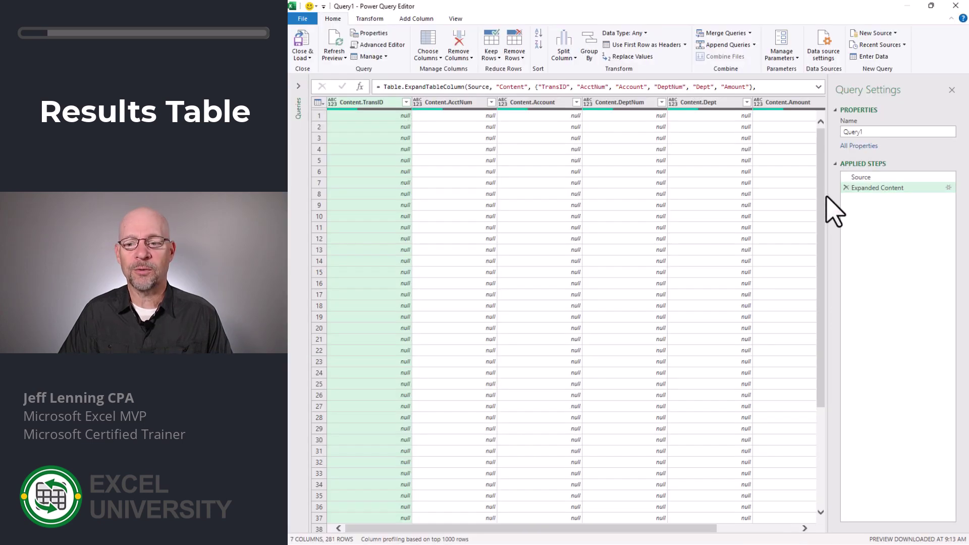
pyautogui.click(864, 178)
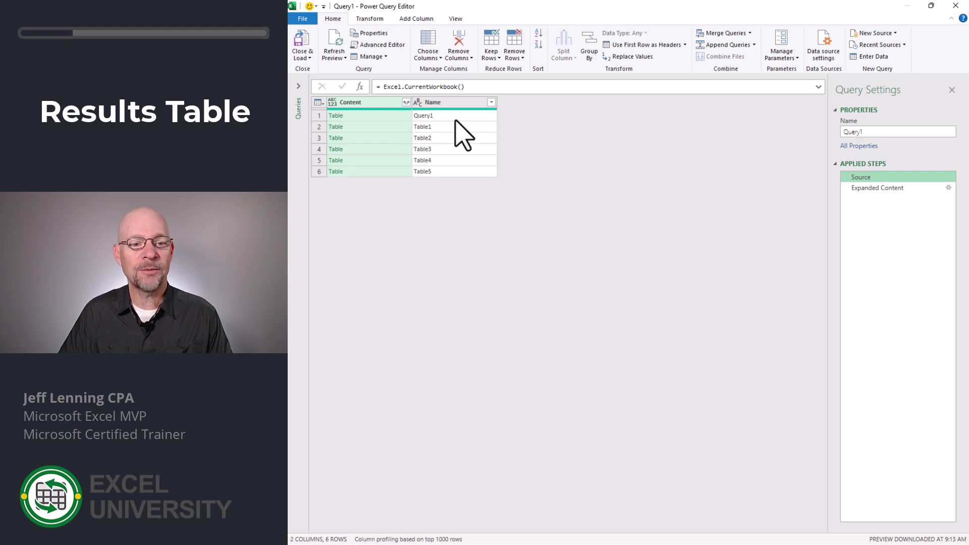
# Insert a Does Not Equal filter on Name excluding Query1 after the Source step.
pyautogui.click(865, 132)
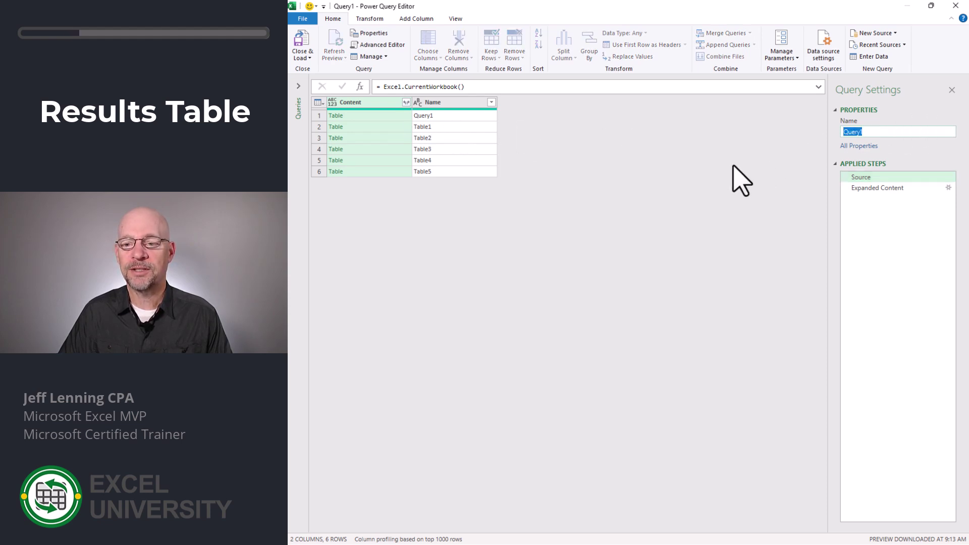
pyautogui.click(462, 102)
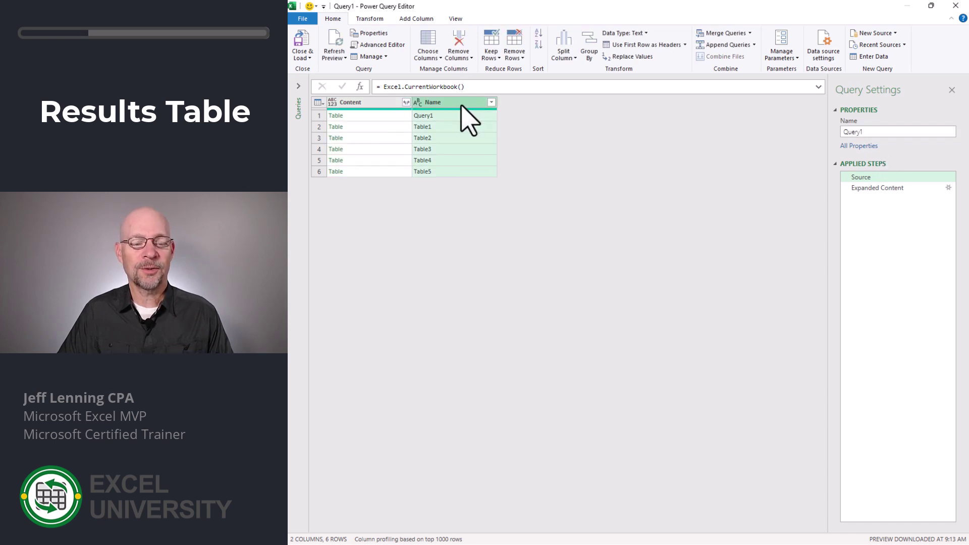
pyautogui.click(491, 103)
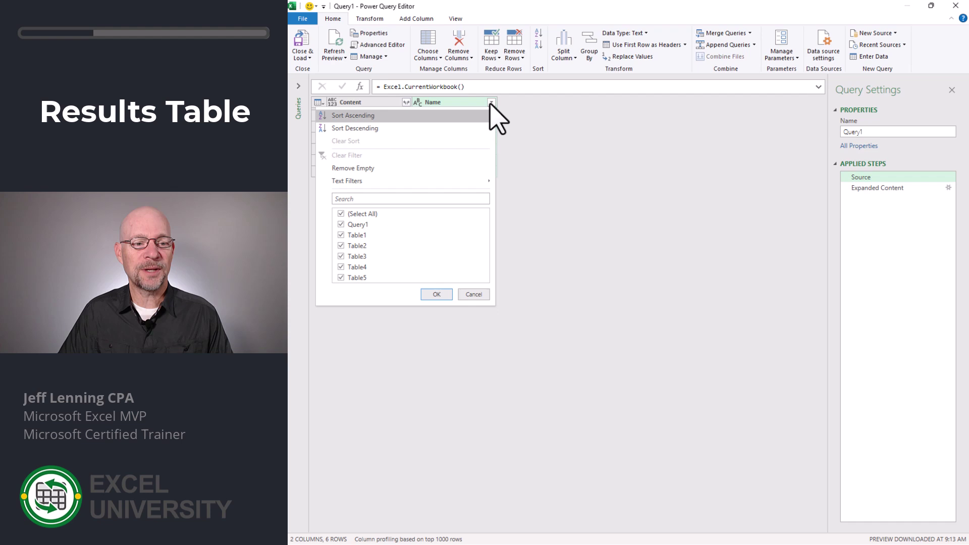
pyautogui.moveTo(463, 179)
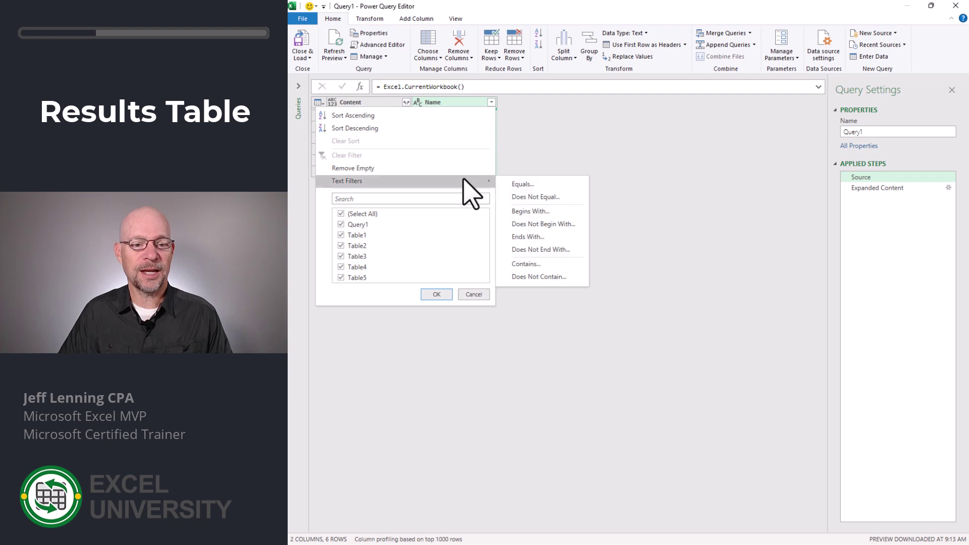
pyautogui.click(562, 197)
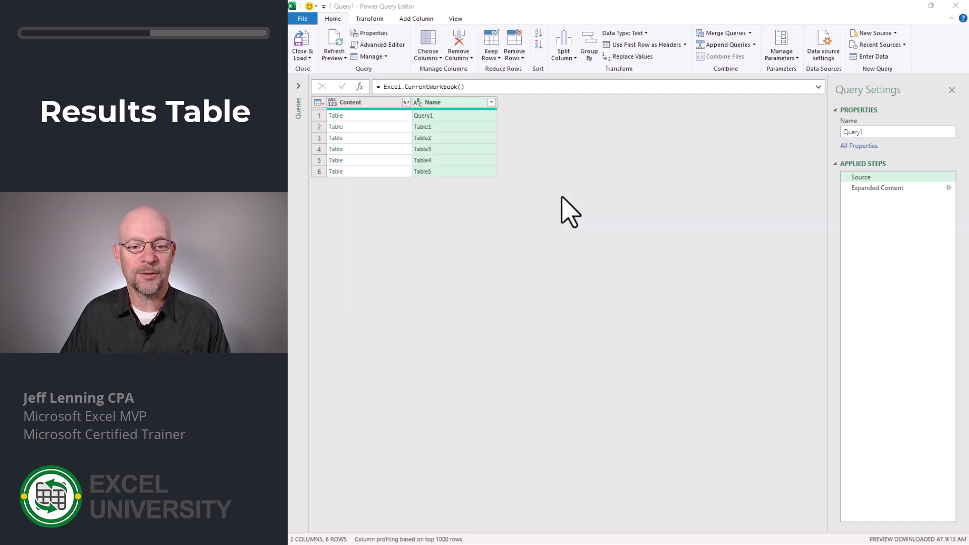
pyautogui.click(740, 299)
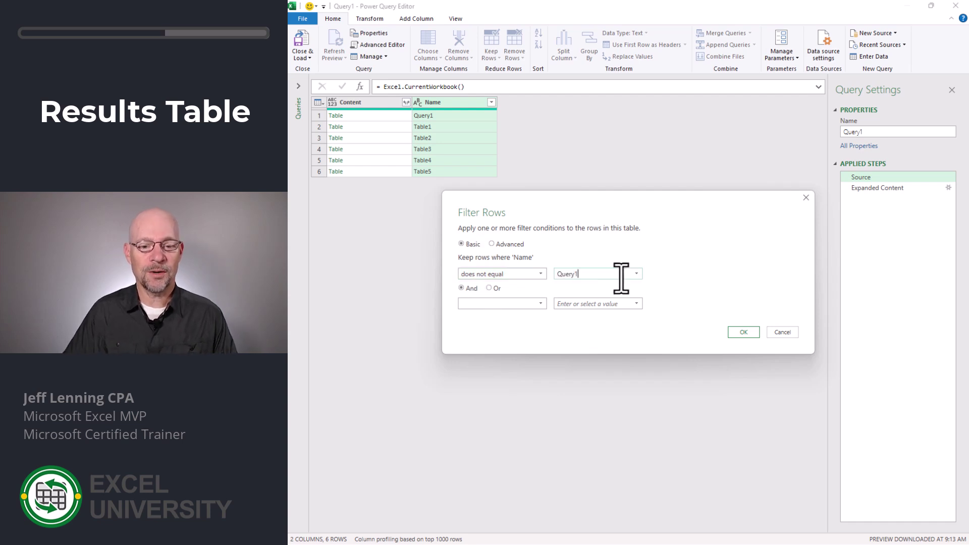
pyautogui.click(743, 332)
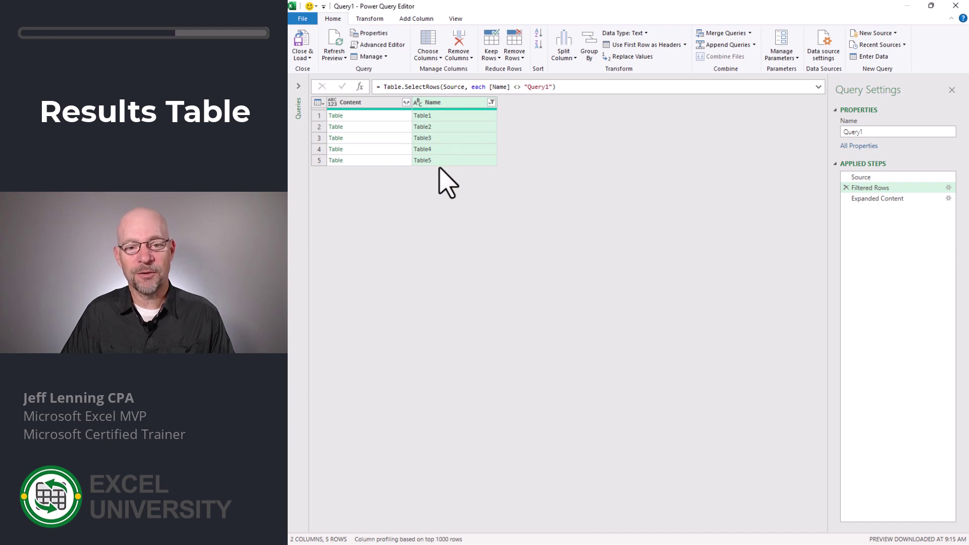
# Select the Expanded Content step, Close & Load, and close Queries & Connections.
pyautogui.click(860, 198)
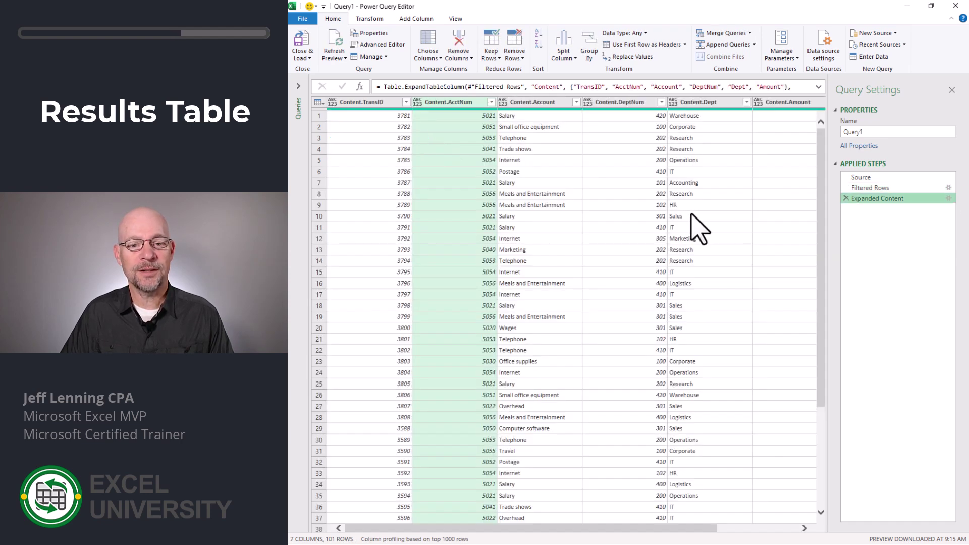
pyautogui.click(305, 46)
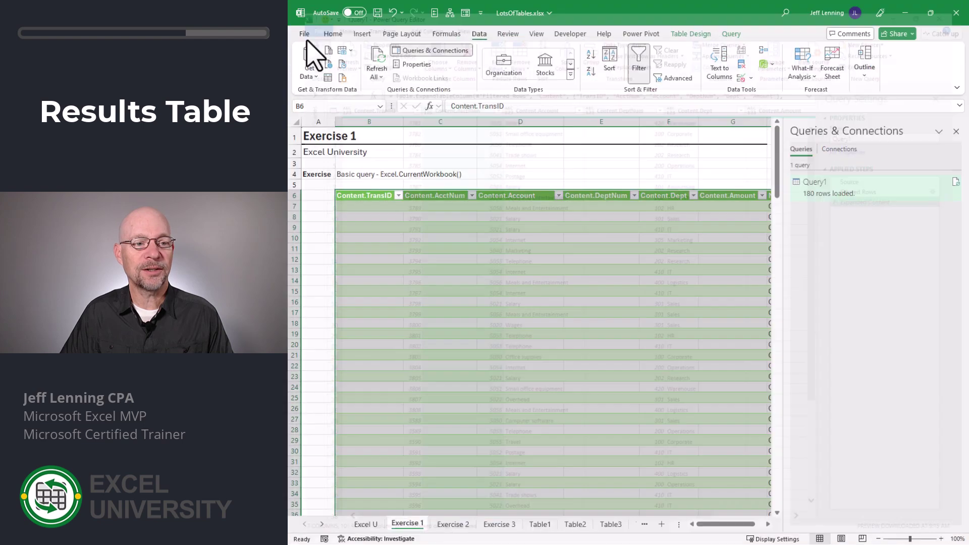
pyautogui.click(956, 131)
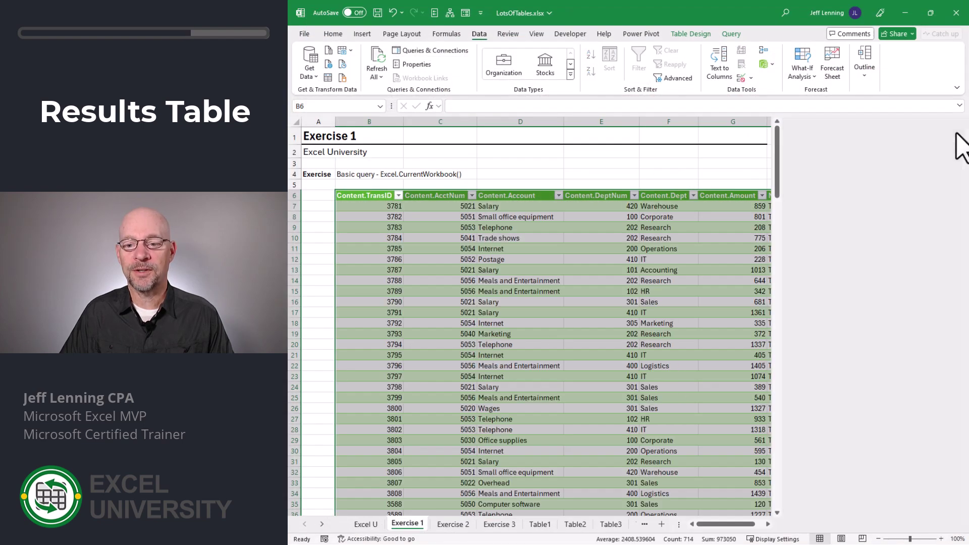
# Check the results table now ends at row 107 without Query1 rows.
pyautogui.click(813, 210)
pyautogui.scroll(-17, 828, 253)
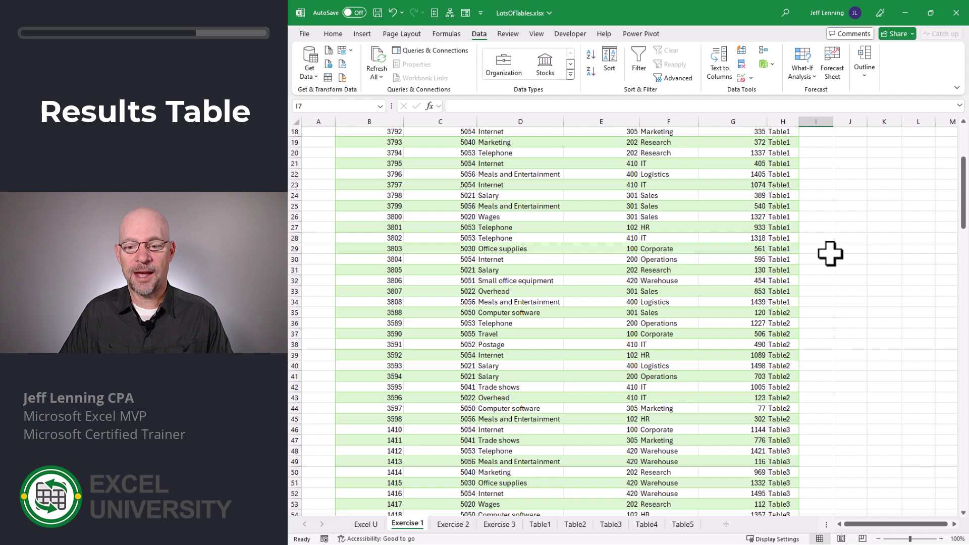
pyautogui.scroll(-9, 830, 254)
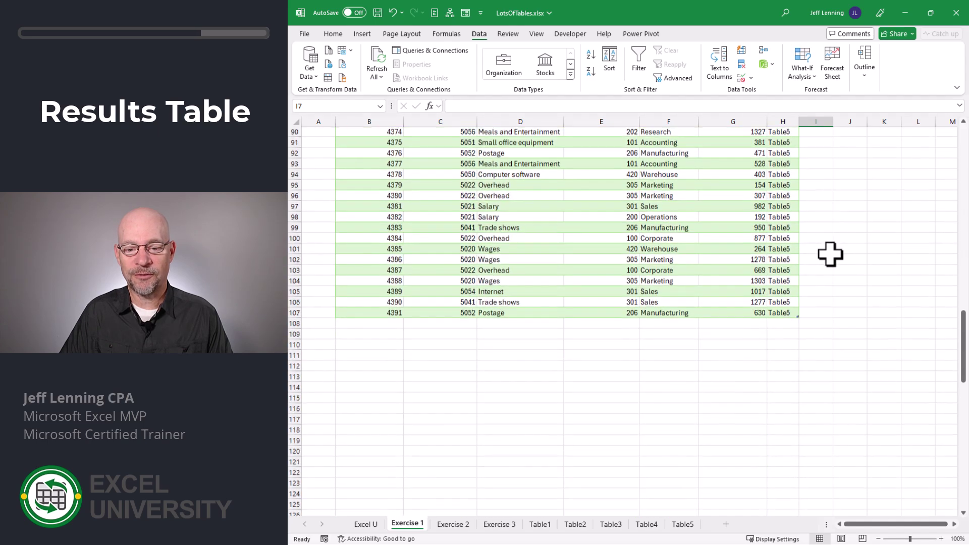
pyautogui.scroll(20, 830, 255)
pyautogui.scroll(1, 830, 258)
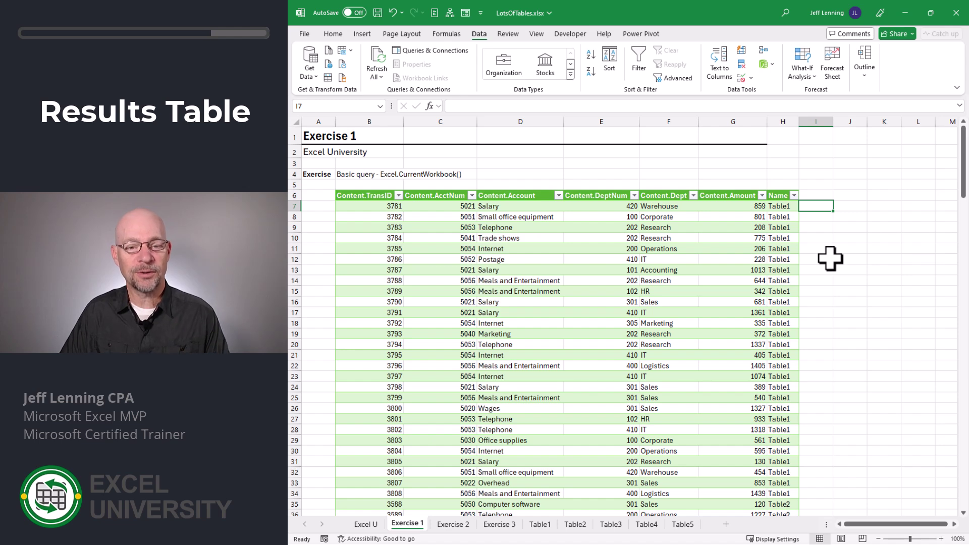
pyautogui.rightClick(676, 216)
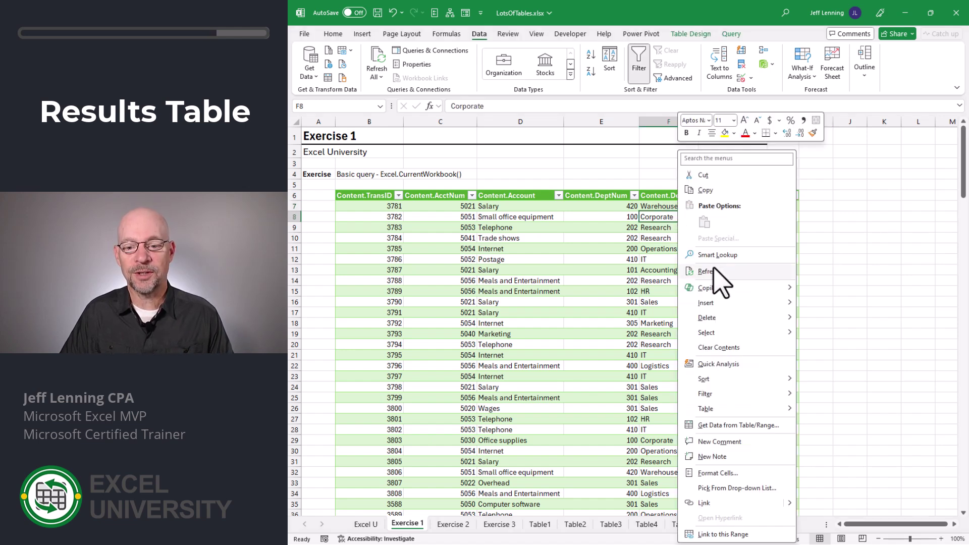
pyautogui.press('Escape')
pyautogui.click(601, 218)
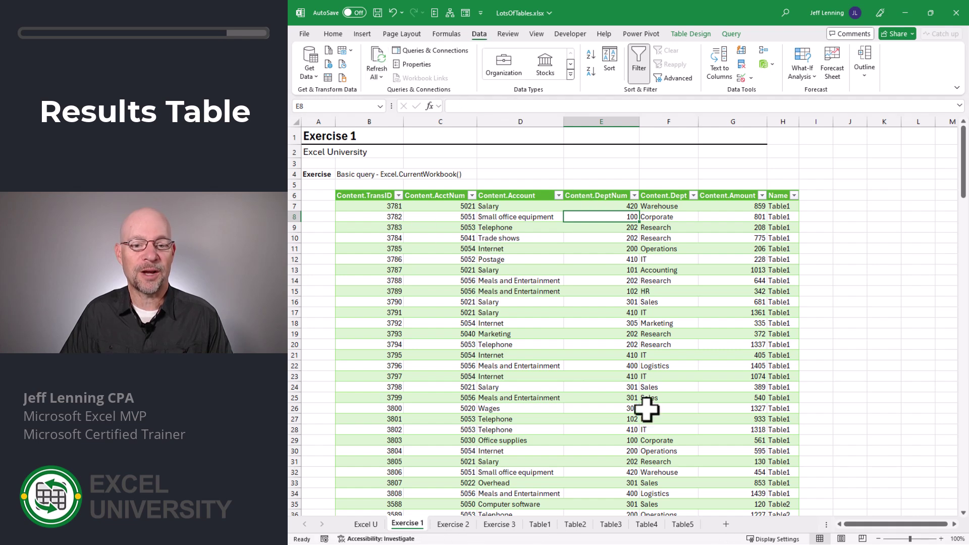
pyautogui.press('Up')
pyautogui.press('Left')
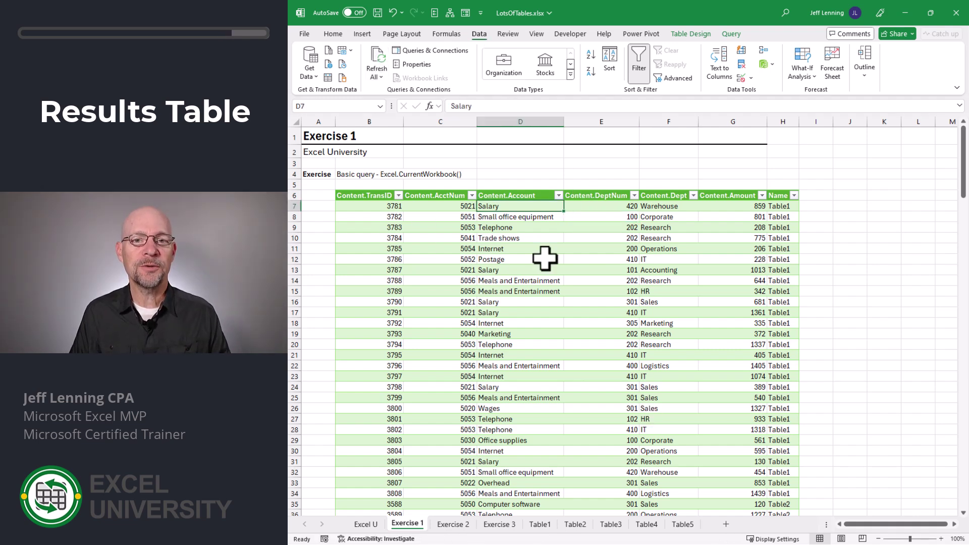